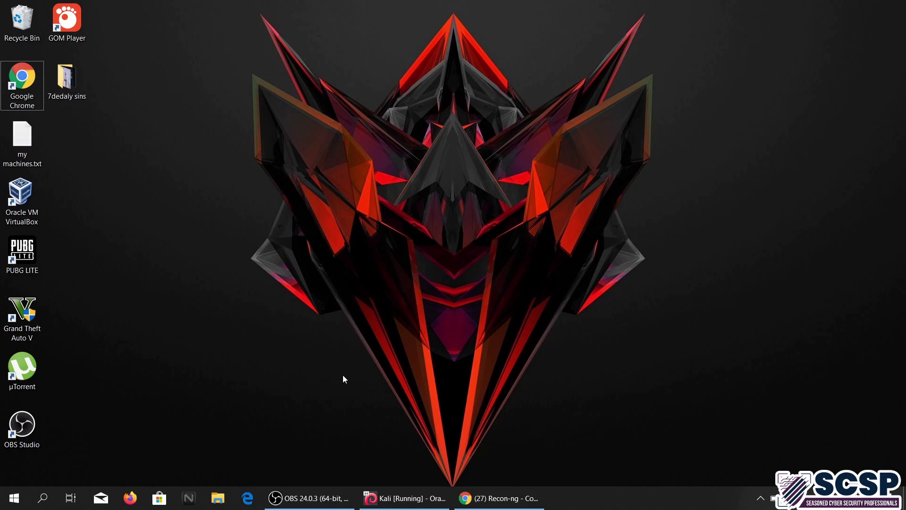
mouse_move(404, 497)
click(390, 497)
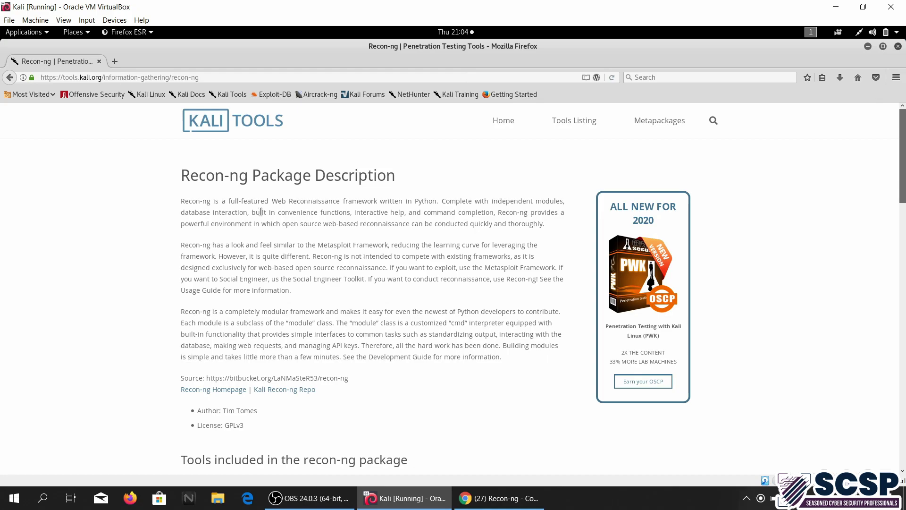
scroll(182, 301, down, 1)
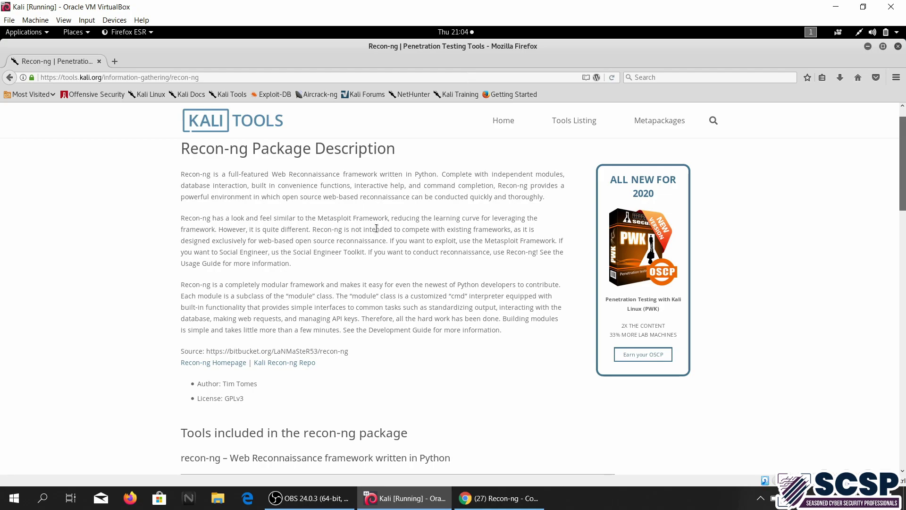
scroll(210, 347, down, 3)
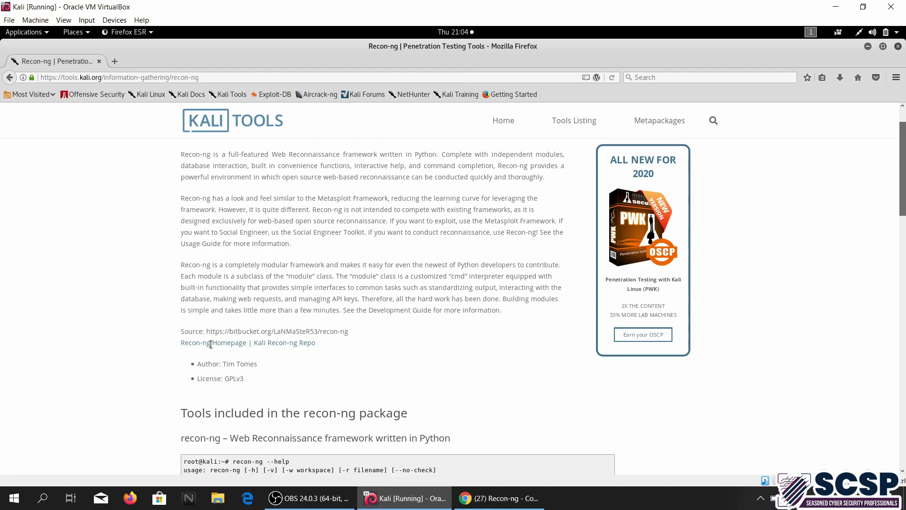
scroll(211, 344, down, 3)
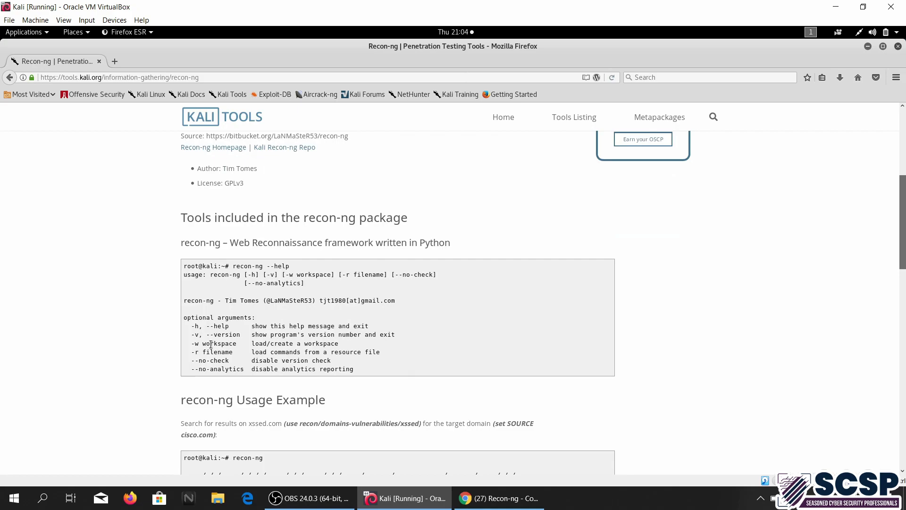
scroll(210, 346, up, 3)
scroll(122, 321, up, 3)
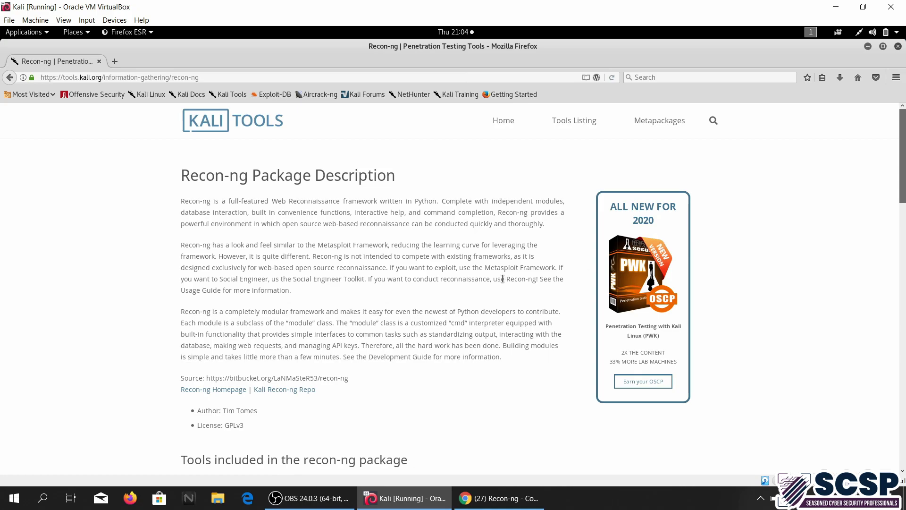
Step: Launch recon-ng in a maximized Terminator window, correcting the command typo
key(alt+Tab)
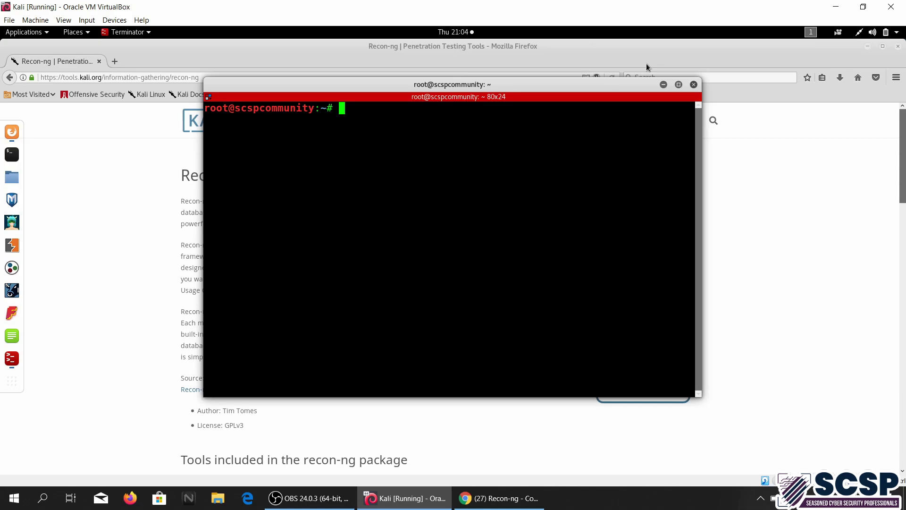
click(678, 84)
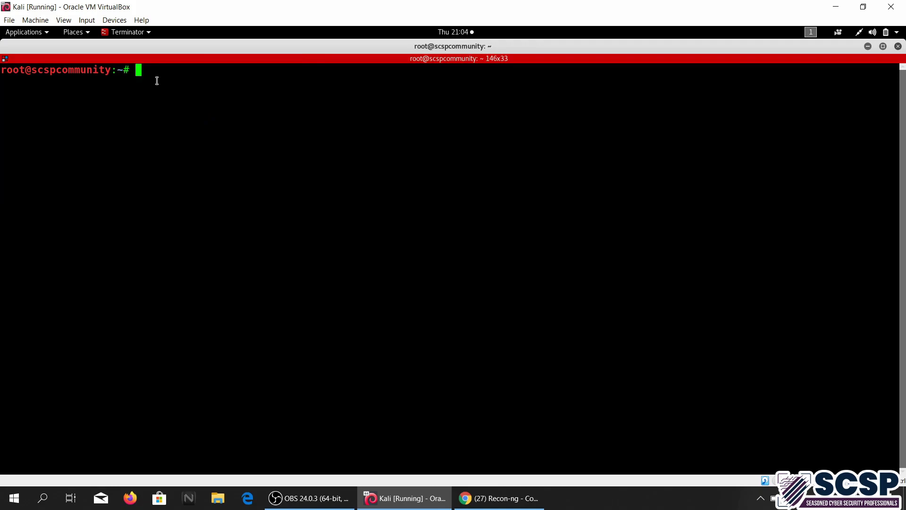
text(recong)
key(BackSpace)
text(-ng)
key(Return)
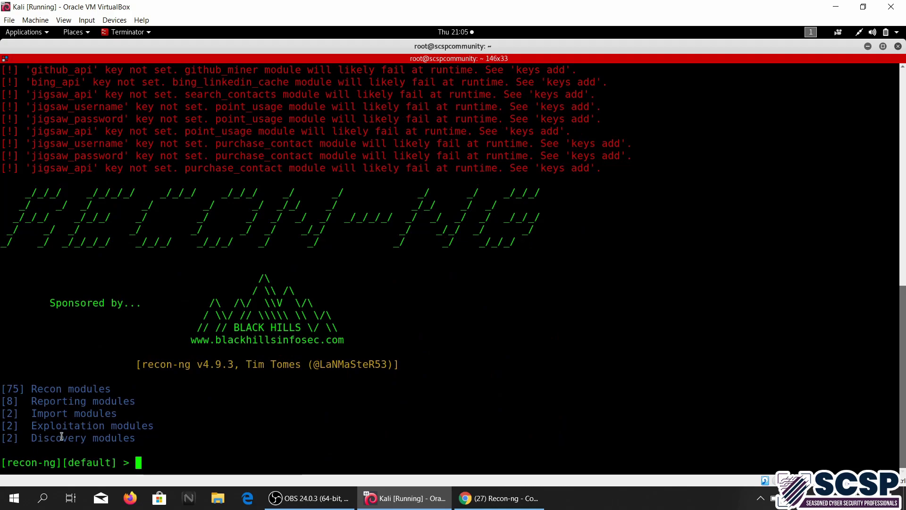
scroll(105, 267, up, 5)
scroll(105, 267, up, 5)
scroll(104, 268, up, 5)
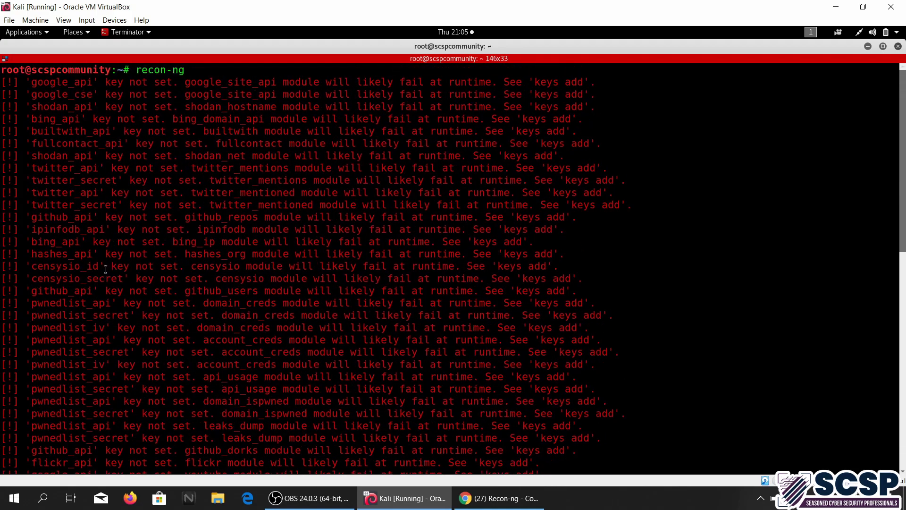
scroll(106, 268, down, 3)
scroll(106, 270, down, 6)
scroll(77, 174, up, 2)
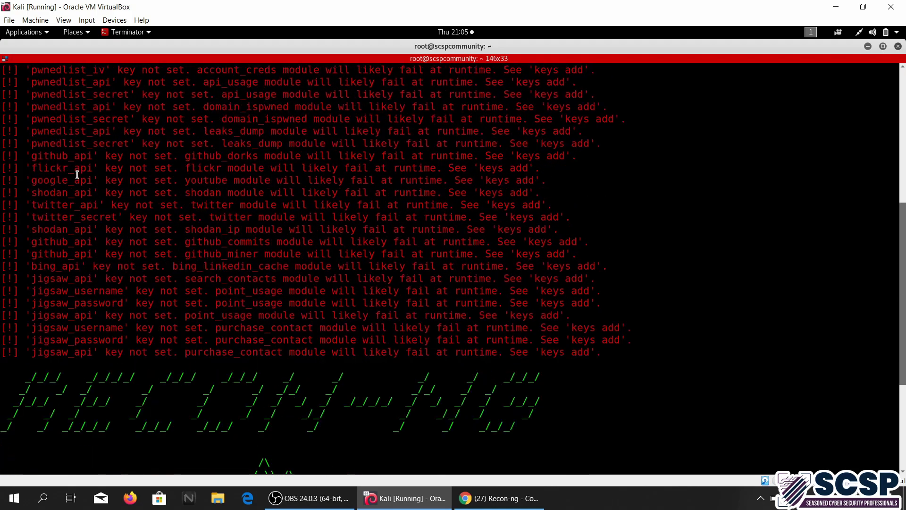
scroll(77, 174, up, 8)
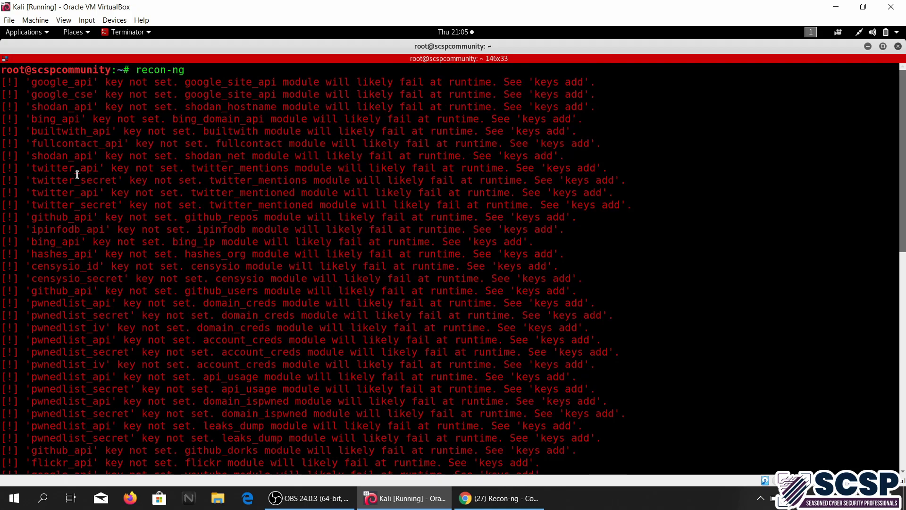
scroll(159, 221, down, 10)
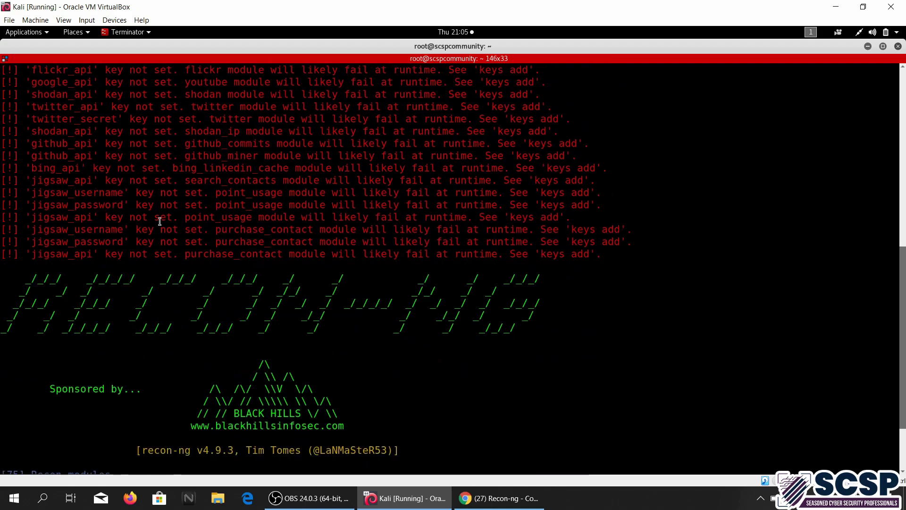
scroll(62, 264, up, 10)
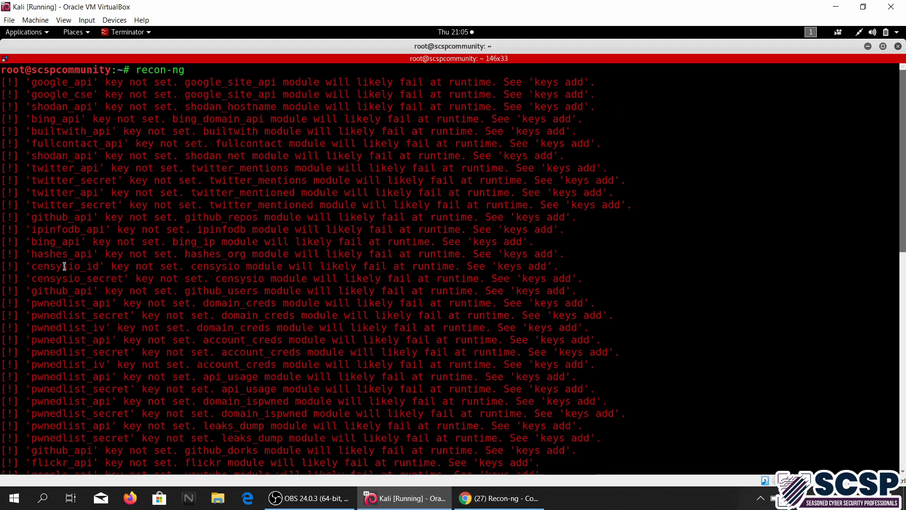
scroll(64, 264, down, 10)
scroll(64, 263, up, 1)
scroll(65, 263, up, 7)
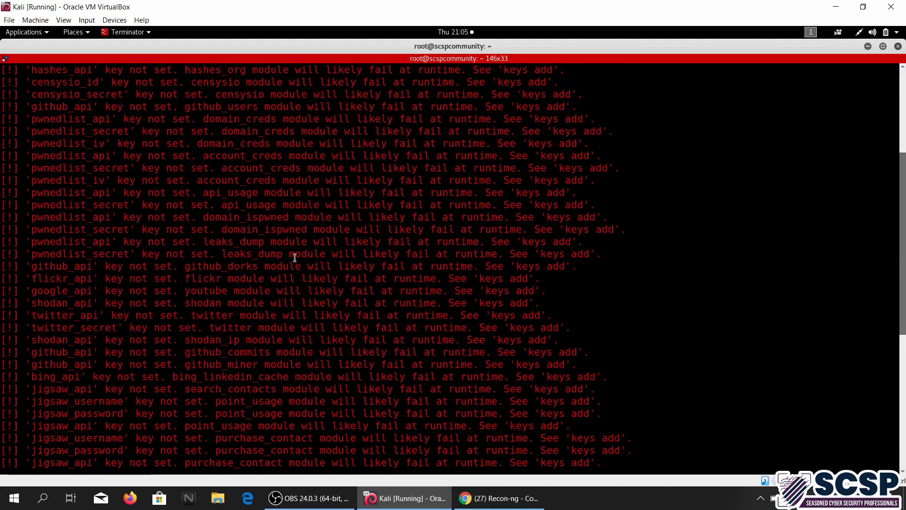
scroll(170, 303, down, 8)
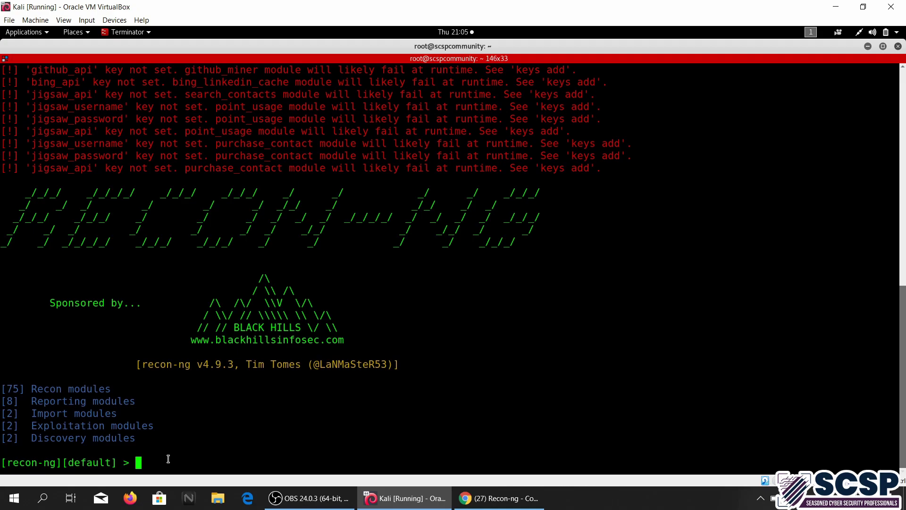
Step: Run 'show modules' in a fullscreen terminal to list exploitation through reporting modules
key(F11)
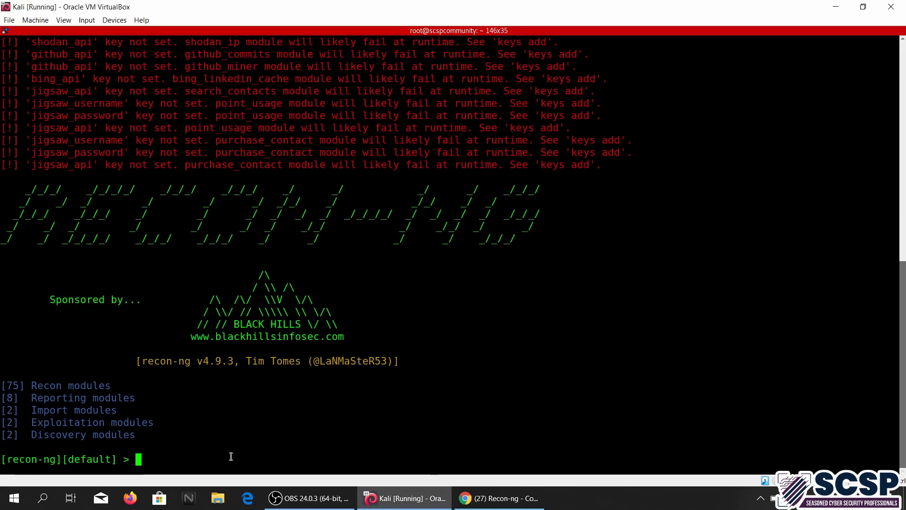
text(show modules)
key(Return)
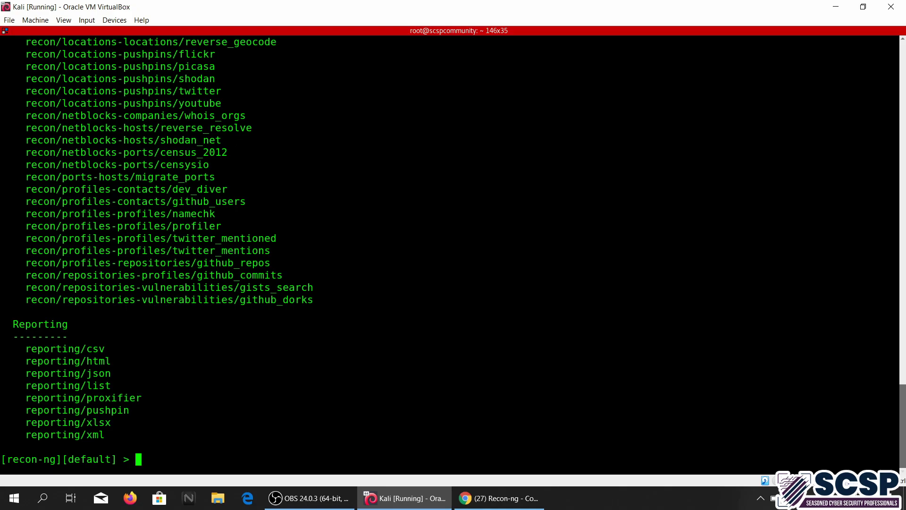
scroll(102, 270, up, 5)
scroll(102, 270, up, 2)
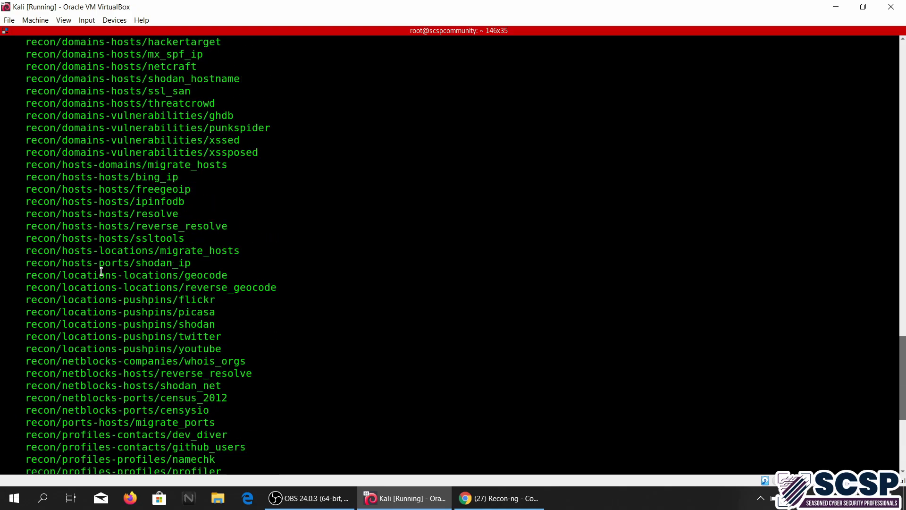
scroll(101, 270, up, 7)
scroll(101, 270, up, 8)
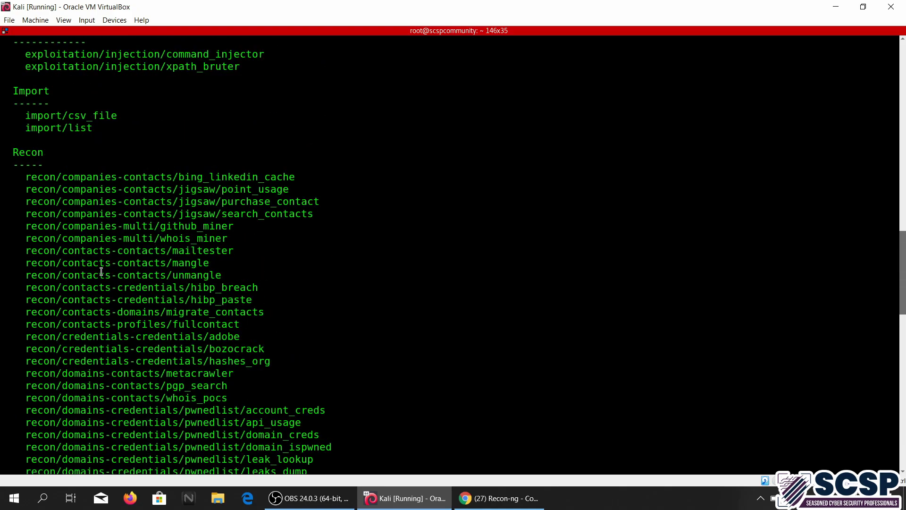
scroll(102, 269, down, 5)
scroll(101, 270, down, 12)
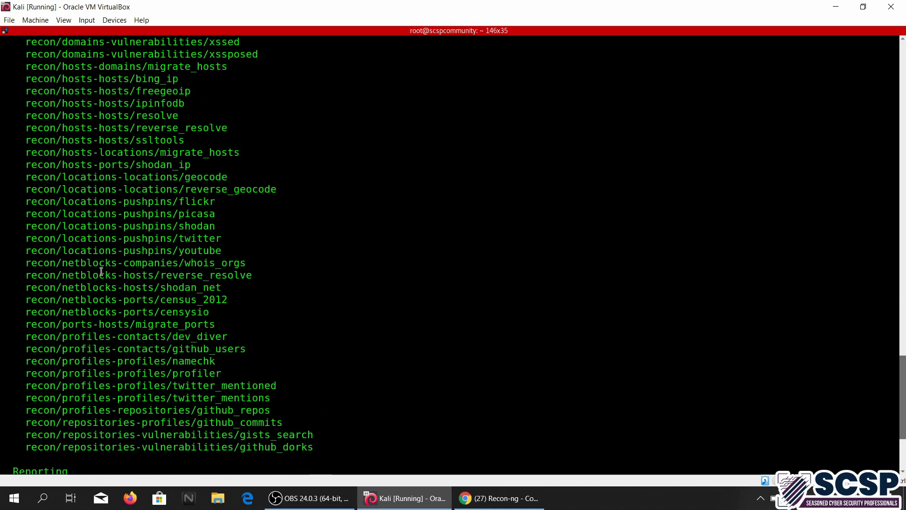
scroll(102, 270, down, 3)
scroll(101, 270, down, 2)
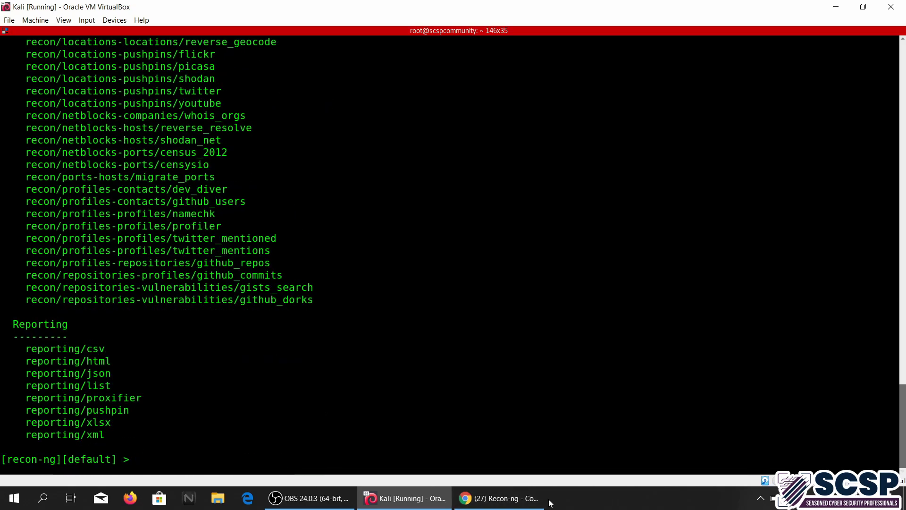
scroll(203, 353, up, 2)
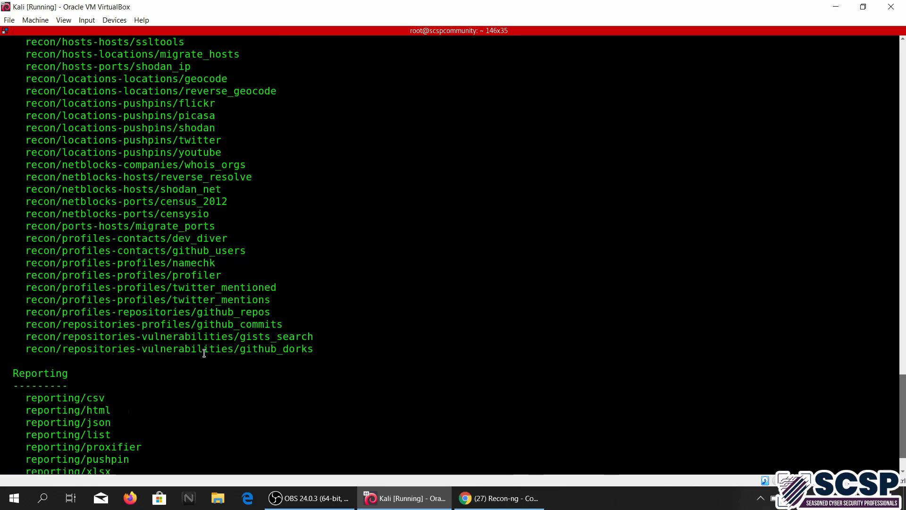
scroll(203, 353, up, 2)
scroll(203, 353, down, 4)
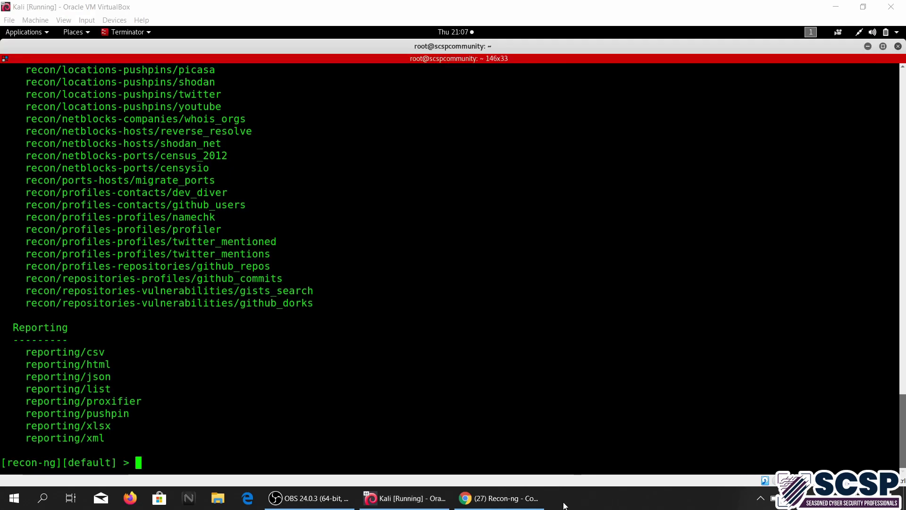
text(show)
Step: Run 'show domains' to confirm the default workspace holds no domains
key(Return)
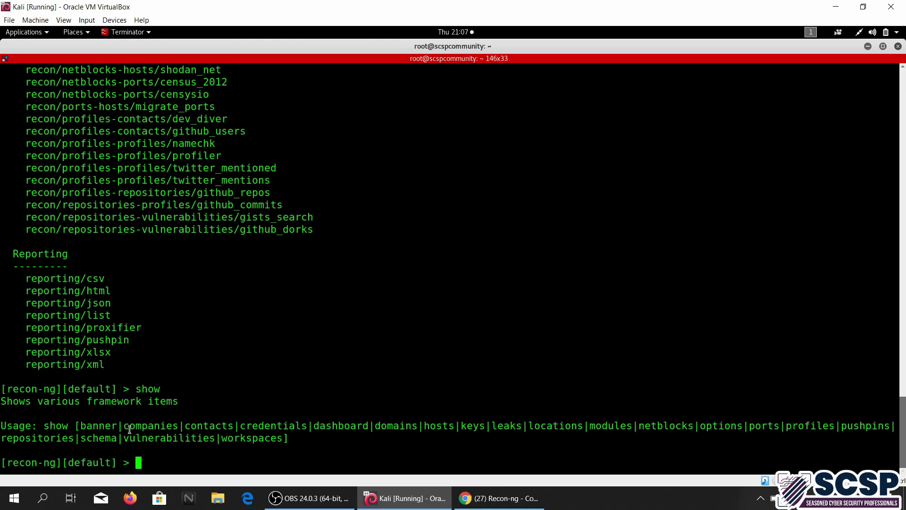
text(show )
text(domain)
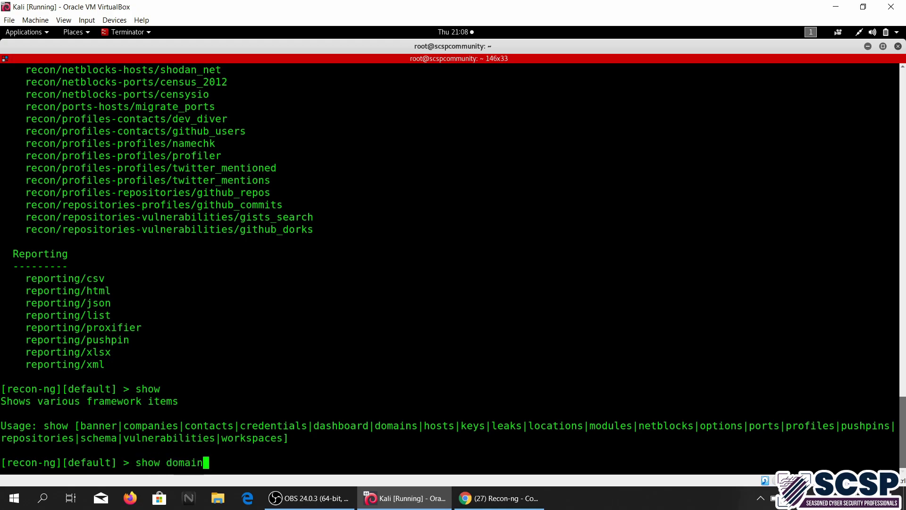
text(s)
key(Return)
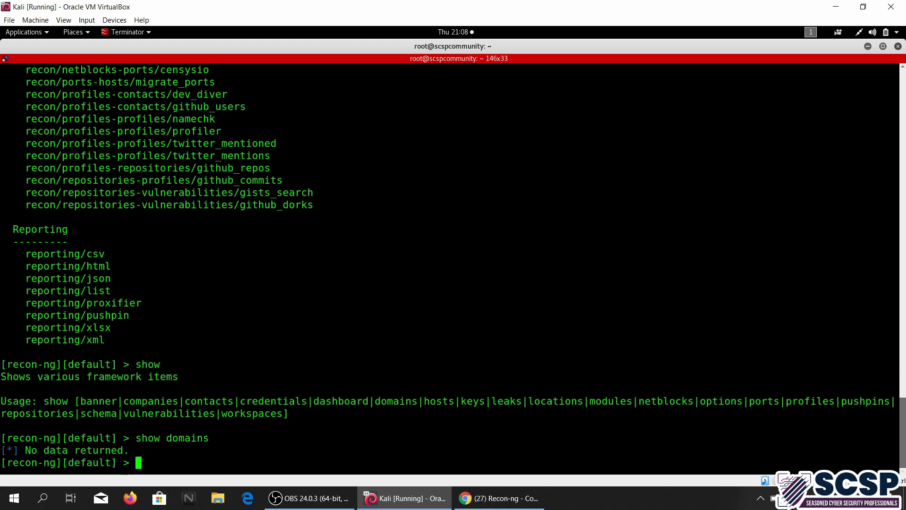
text(sow)
key(BackSpace)
key(BackSpace)
key(BackSpace)
key(BackSpace)
key(F11)
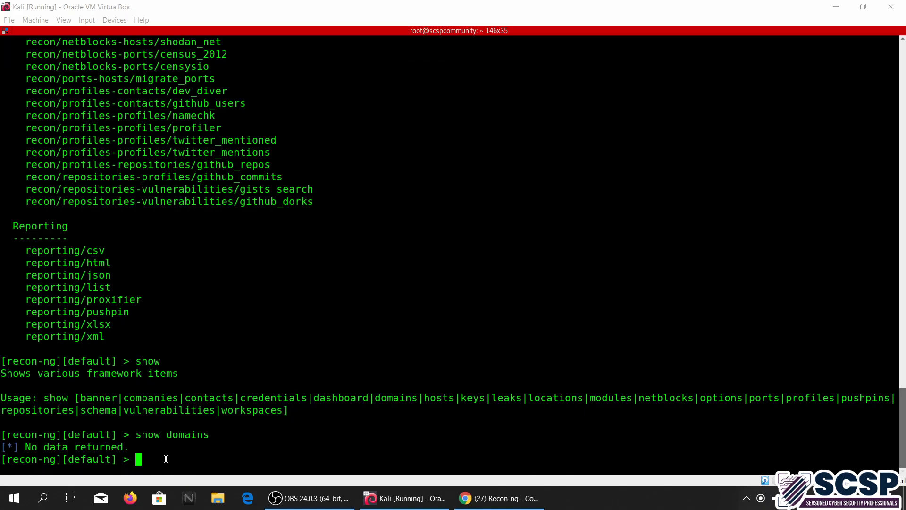
Step: Run 'show workspaces' and confirm only the default workspace exists
click(166, 459)
text(show workspaces)
key(Return)
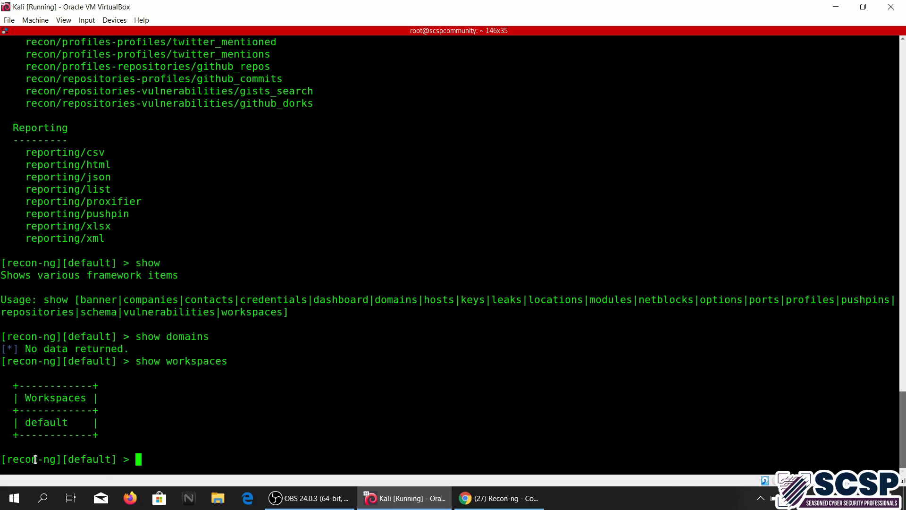
double_click(89, 459)
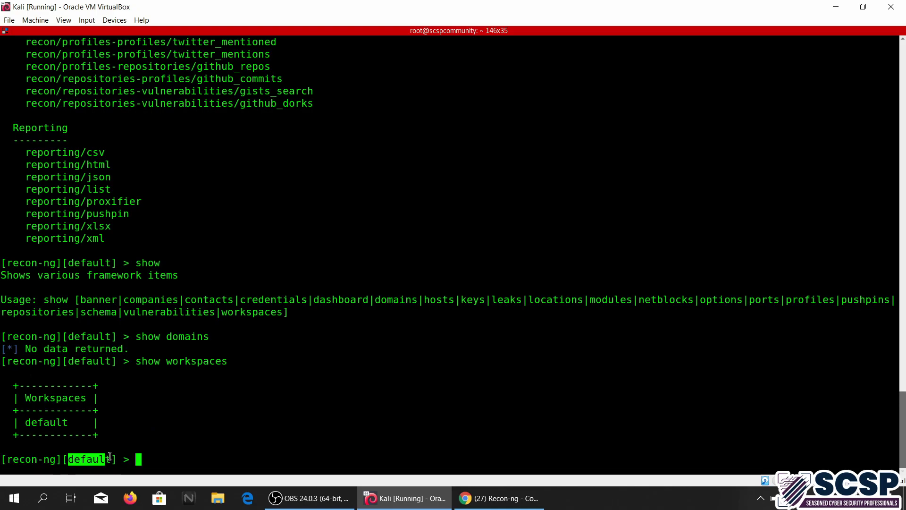
click(144, 461)
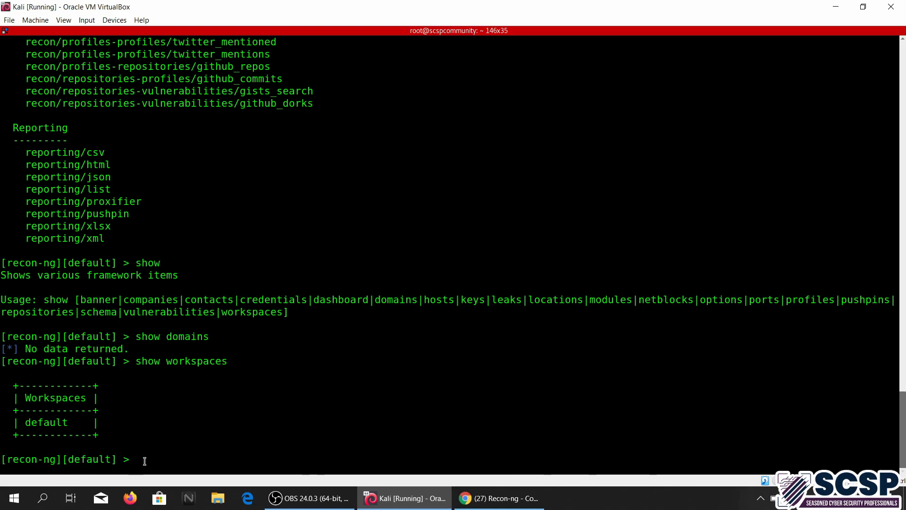
key(F11)
Step: Create and enter a workspace named 'test' with 'workspaces add test'
click(182, 453)
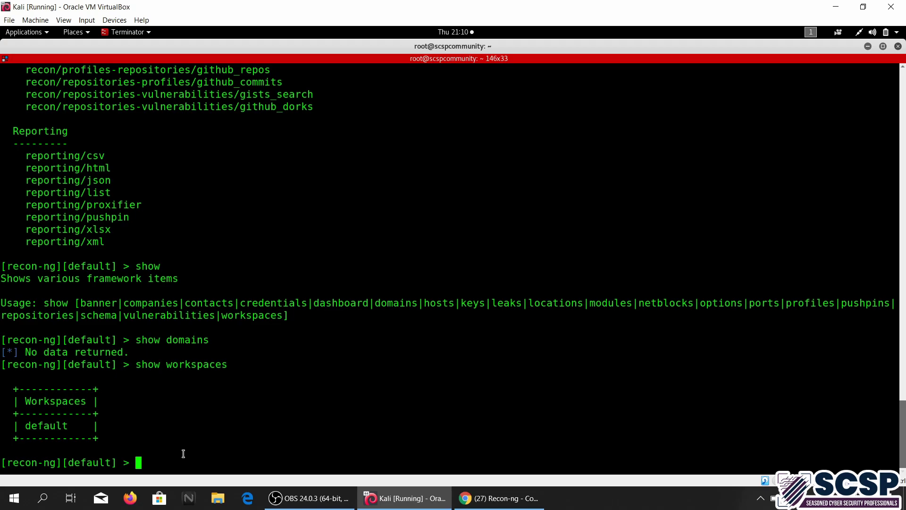
text(workspac)
text(es add test)
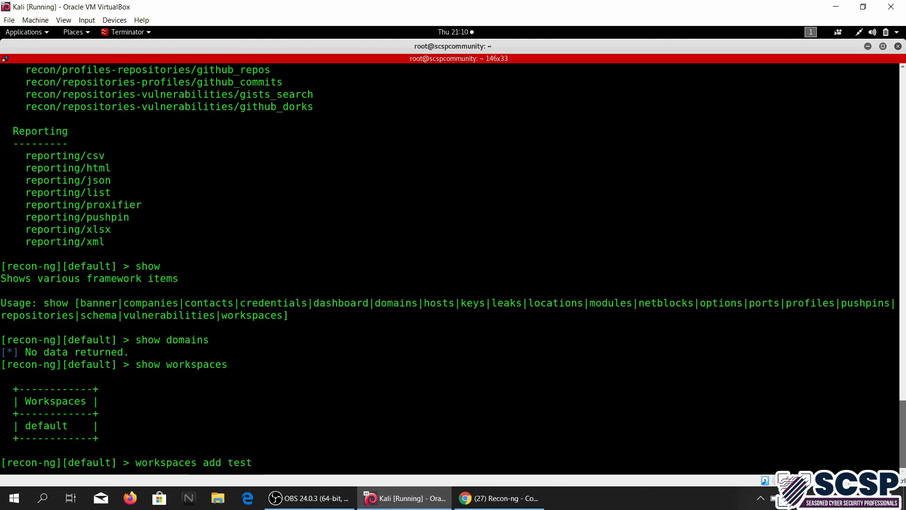
key(Return)
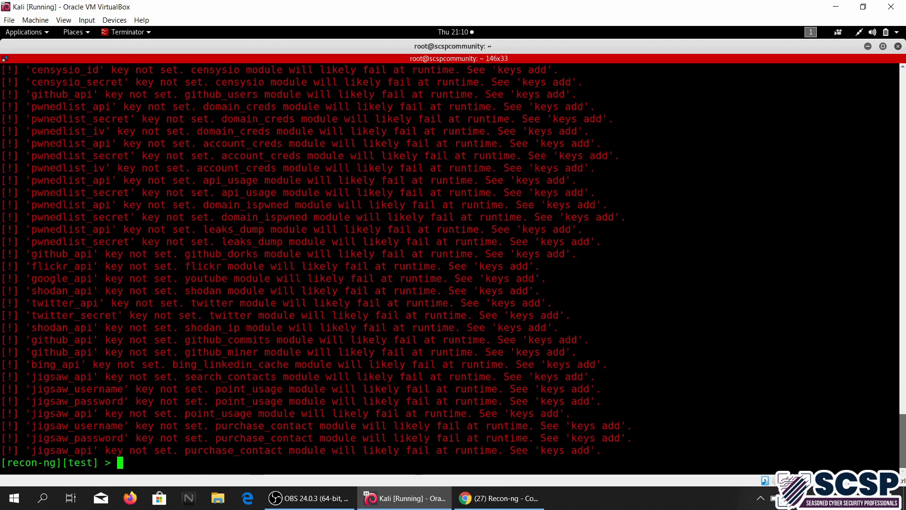
double_click(86, 461)
click(177, 462)
key(F11)
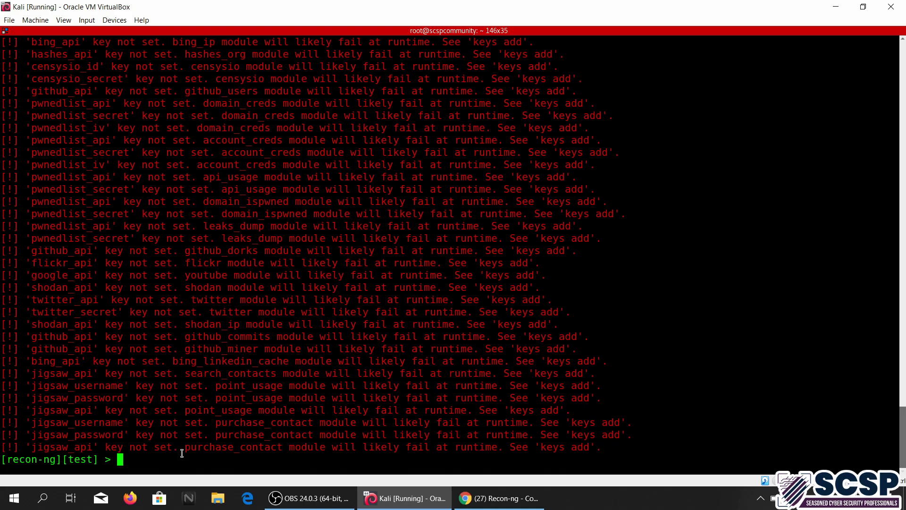
text(workspaces seletc)
Step: Run 'workspaces select default', then 'show workspaces' listing default and test
key(BackSpace)
key(BackSpace)
text(ct default)
key(Return)
key(Up)
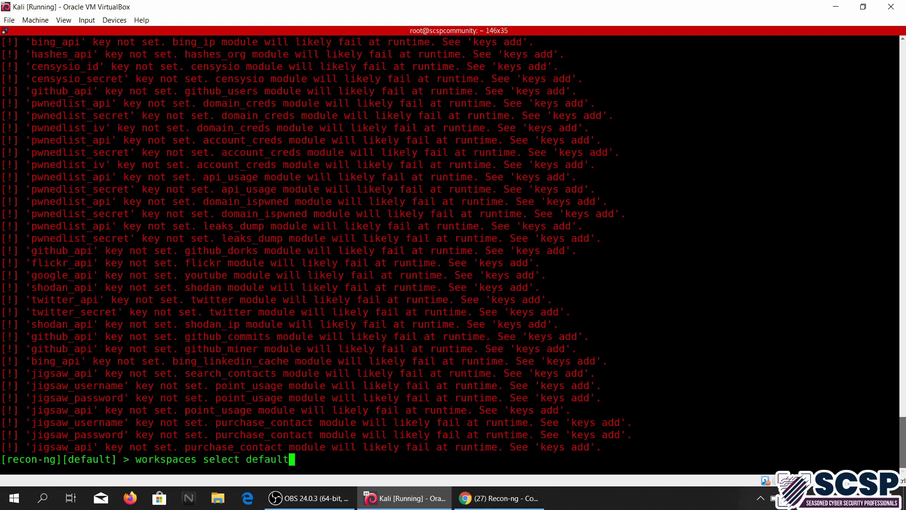
key(BackSpace)
key(BackSpace)
key(BackSpace)
key(BackSpace)
key(BackSpace)
key(BackSpace)
key(BackSpace)
key(BackSpace)
key(BackSpace)
text(show workspace)
key(Return)
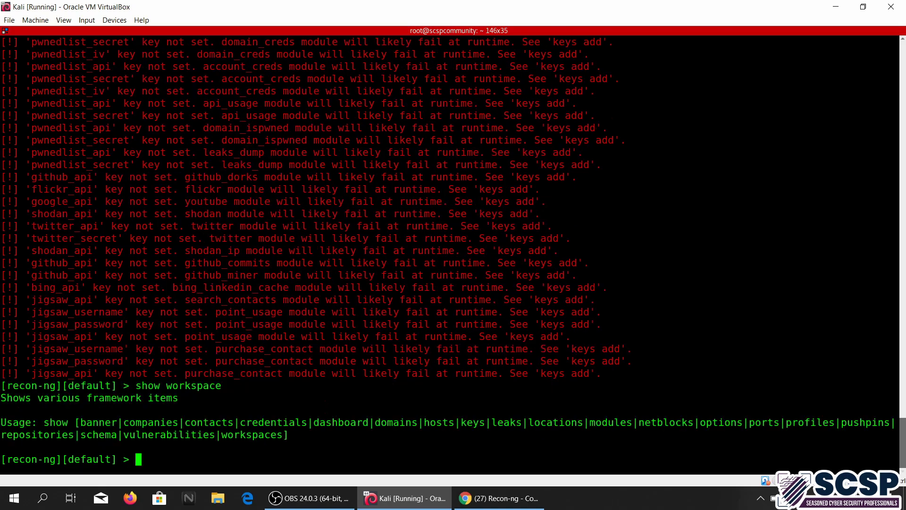
key(Up)
text(s)
key(Return)
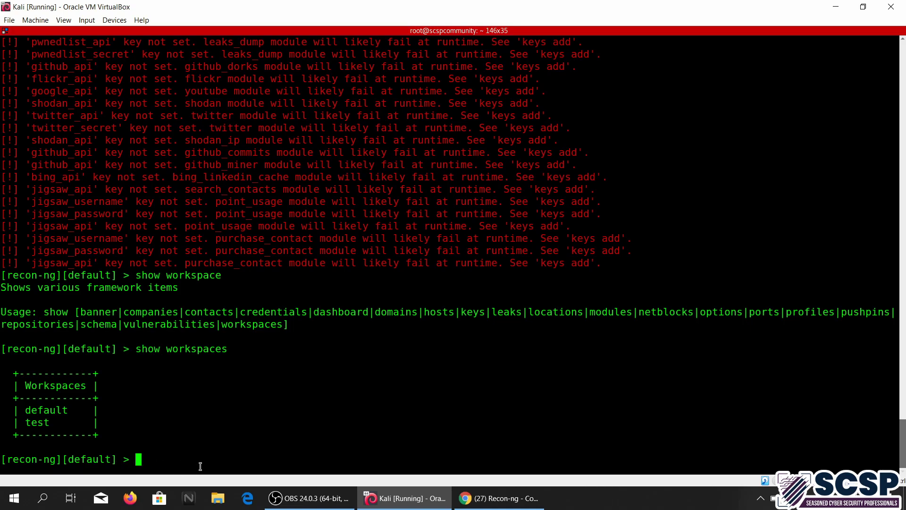
Step: Enter the test workspace with 'workspaces select test' after 'select test' fails
click(630, 500)
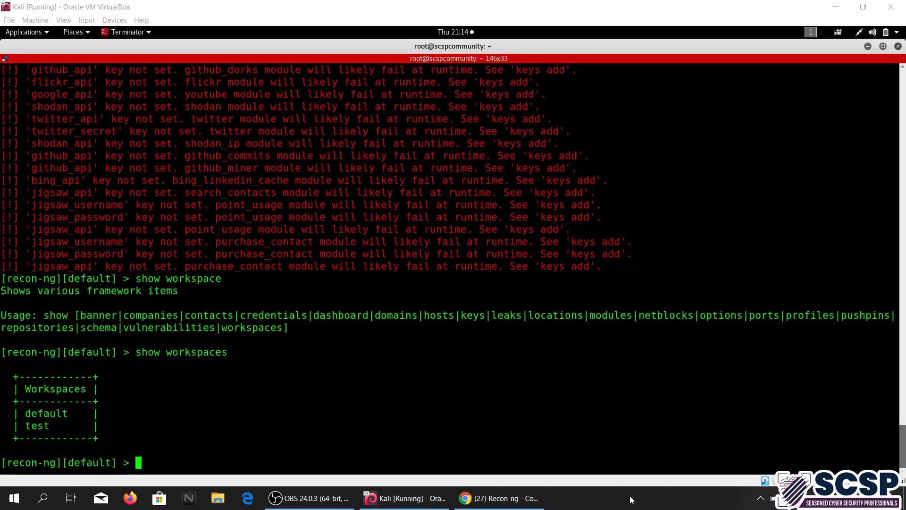
click(218, 454)
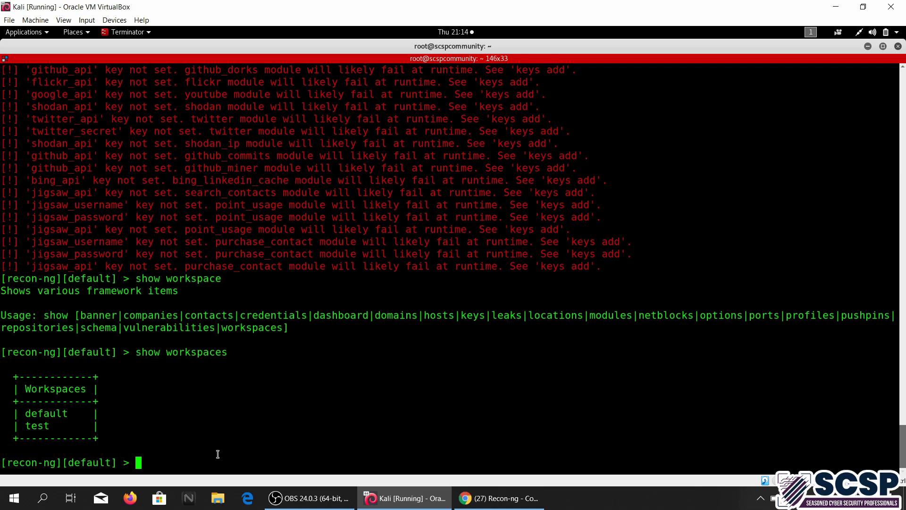
text(select )
text(test)
key(Return)
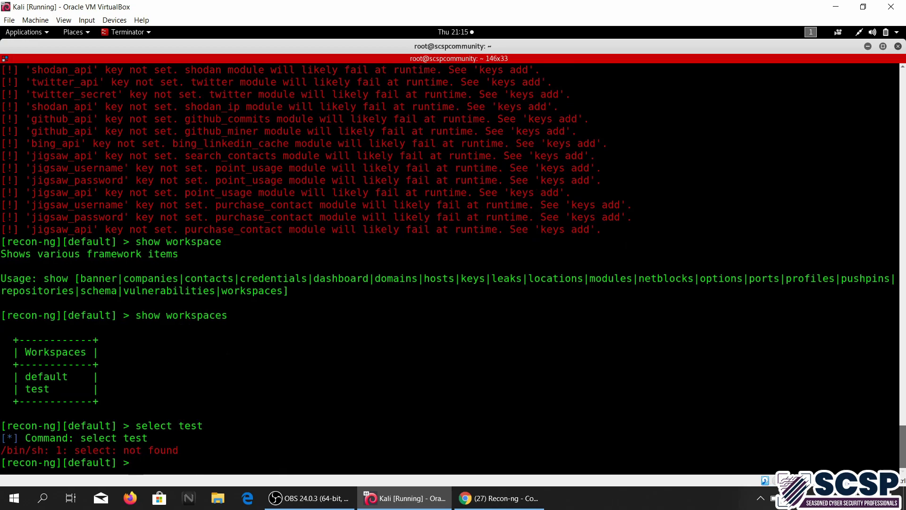
key(Up)
key(Up)
key(Up)
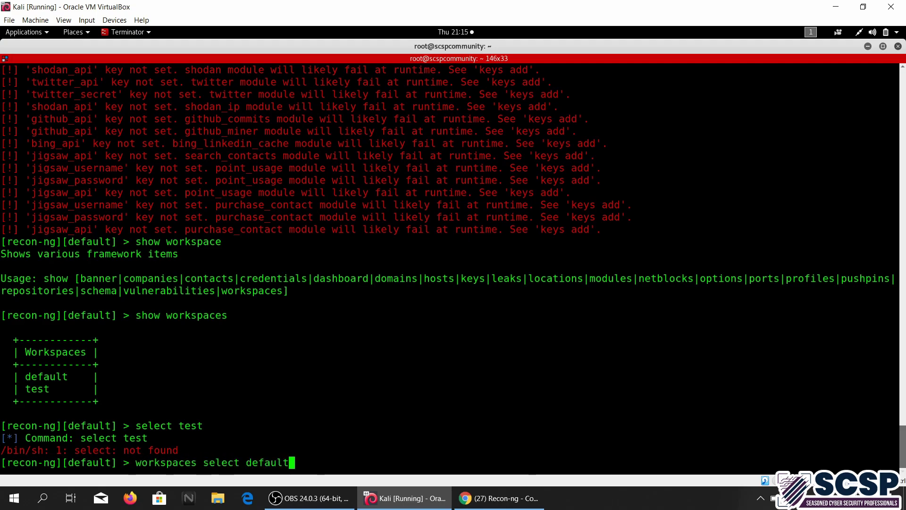
key(Up)
key(Down)
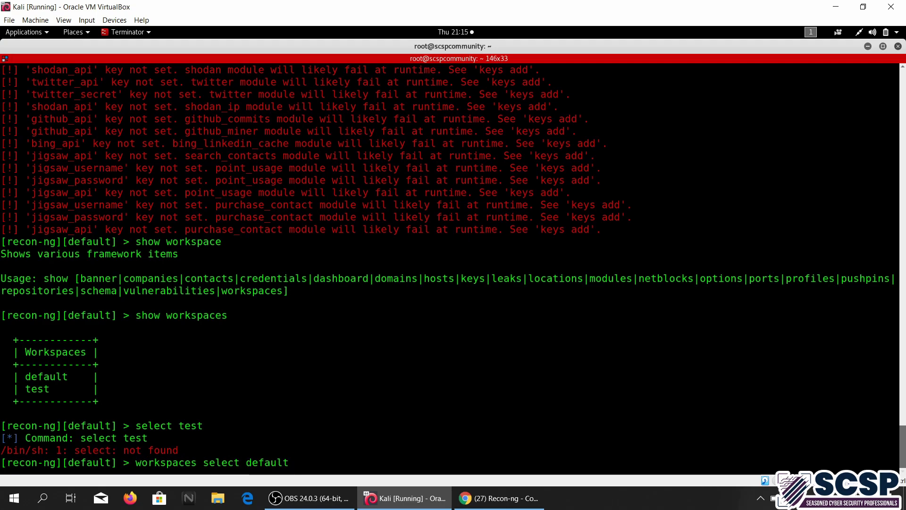
key(BackSpace)
key(BackSpace)
key(BackSpace)
key(BackSpace)
key(BackSpace)
key(BackSpace)
text(test)
key(Return)
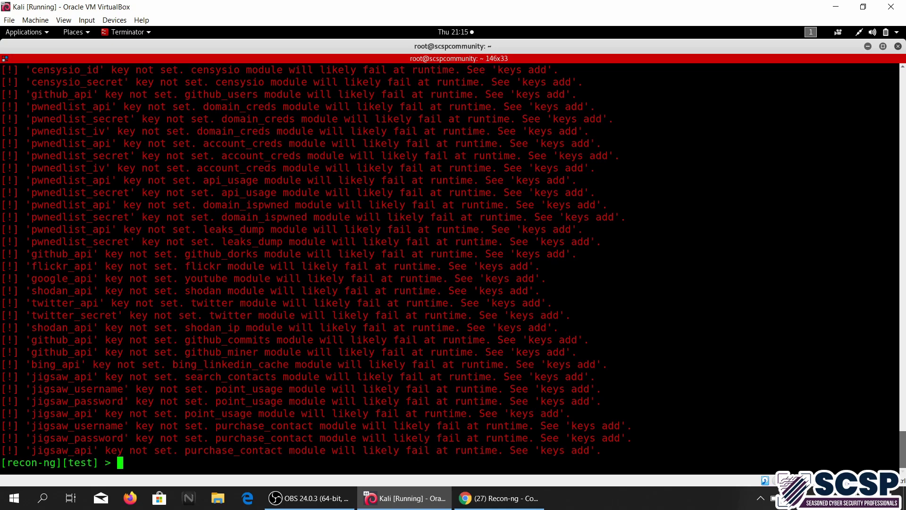
text(add )
text(domain)
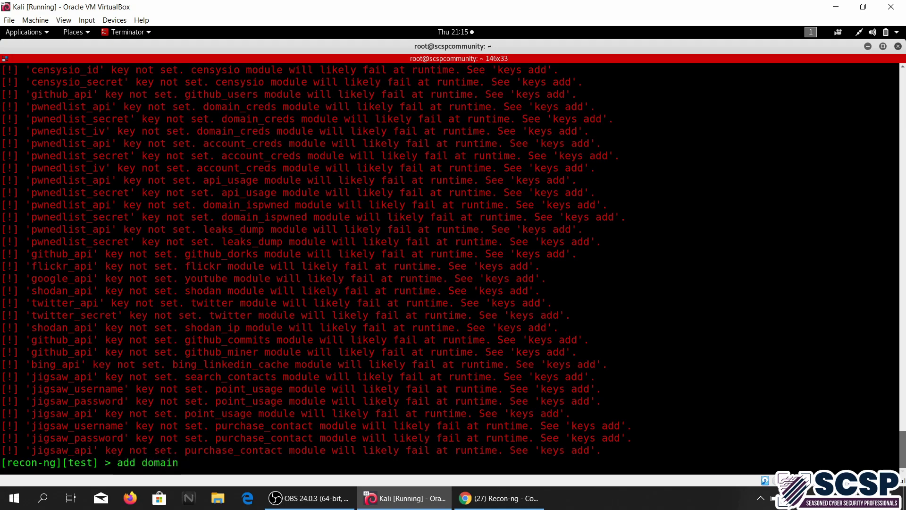
Step: Add dropbox.com via 'add domains' and confirm 'show domains' lists one record
key(Return)
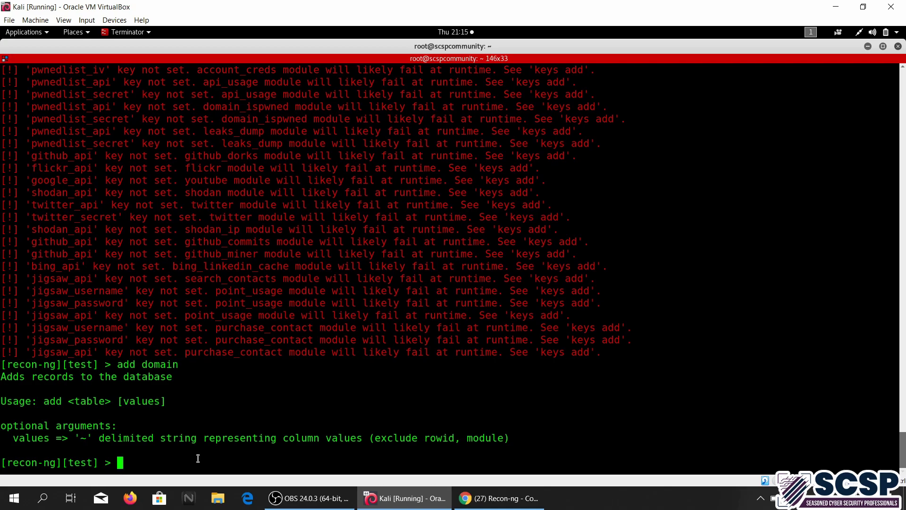
key(F11)
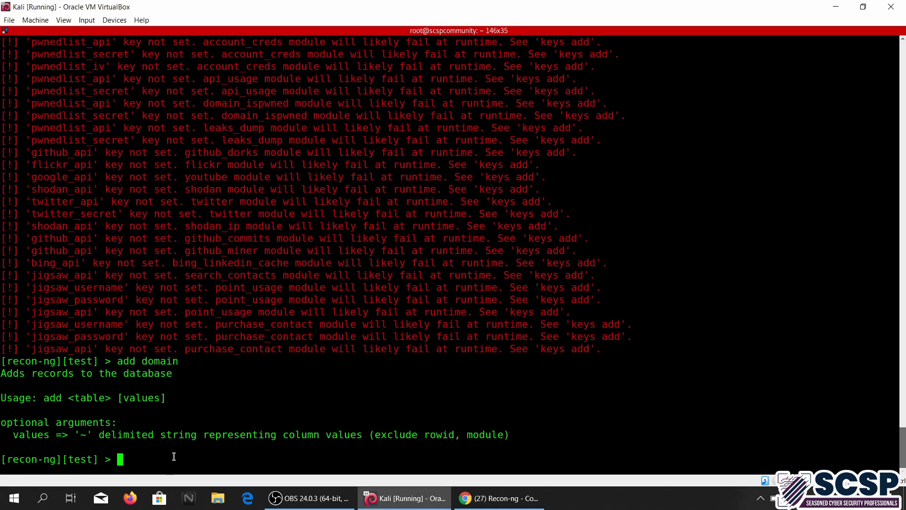
text(add domains)
key(Return)
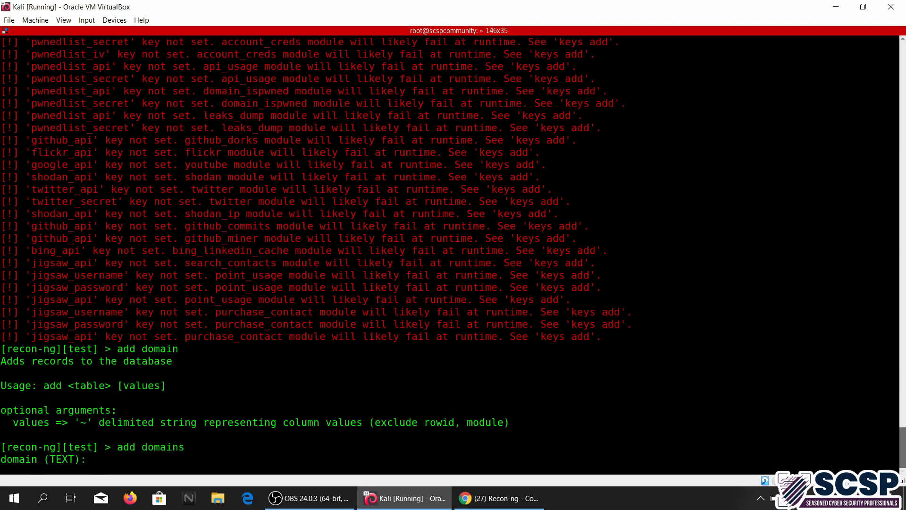
text(dropbox)
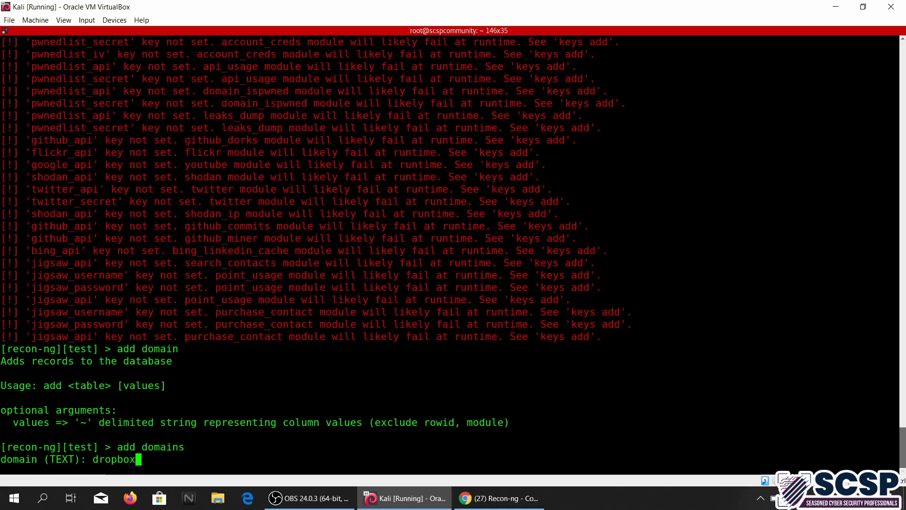
text(.com)
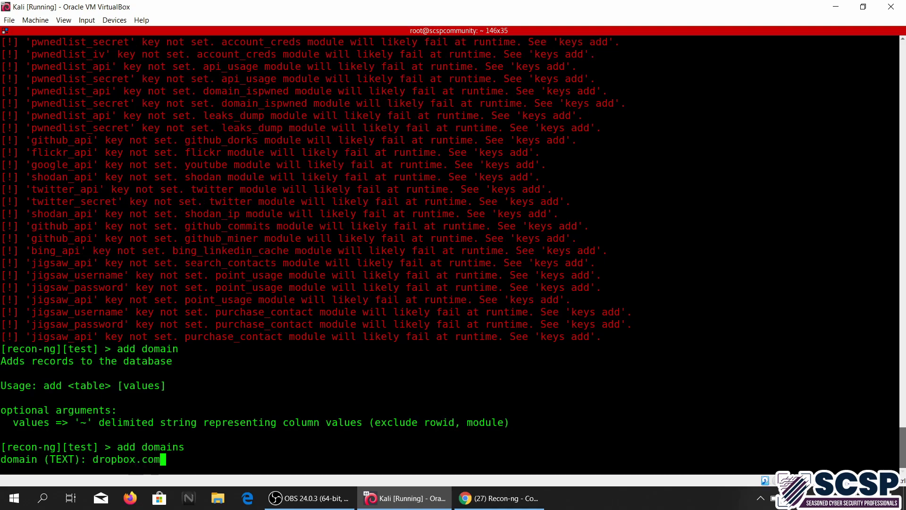
key(Return)
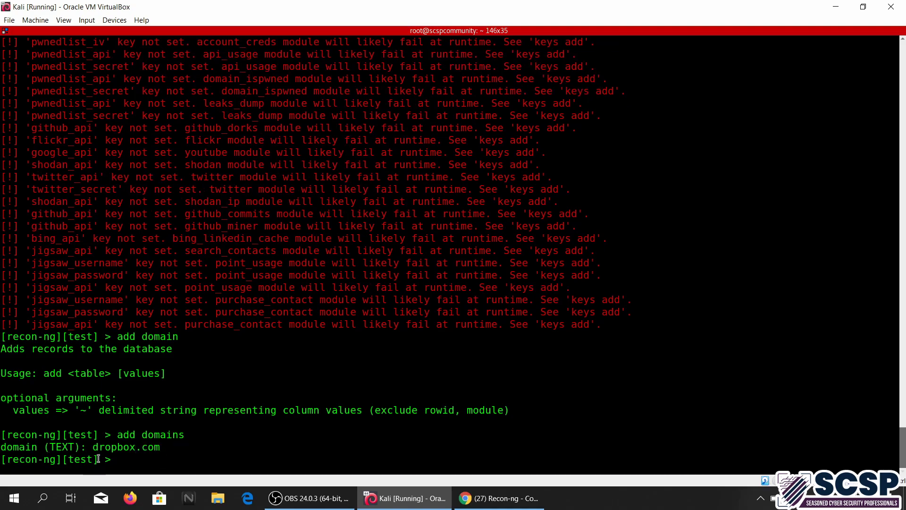
text(show domains)
key(Return)
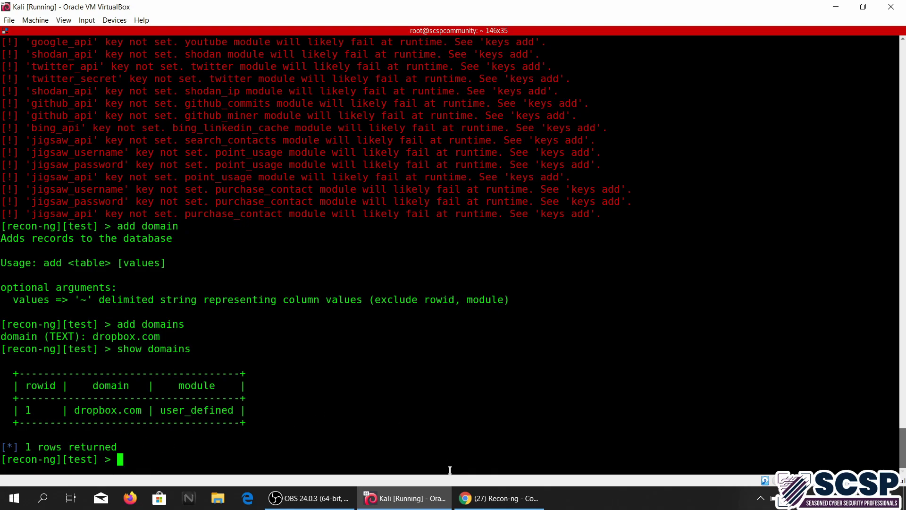
Step: Run 'search whois' to list whois_miner, whois_pocs and whois_orgs
key(F11)
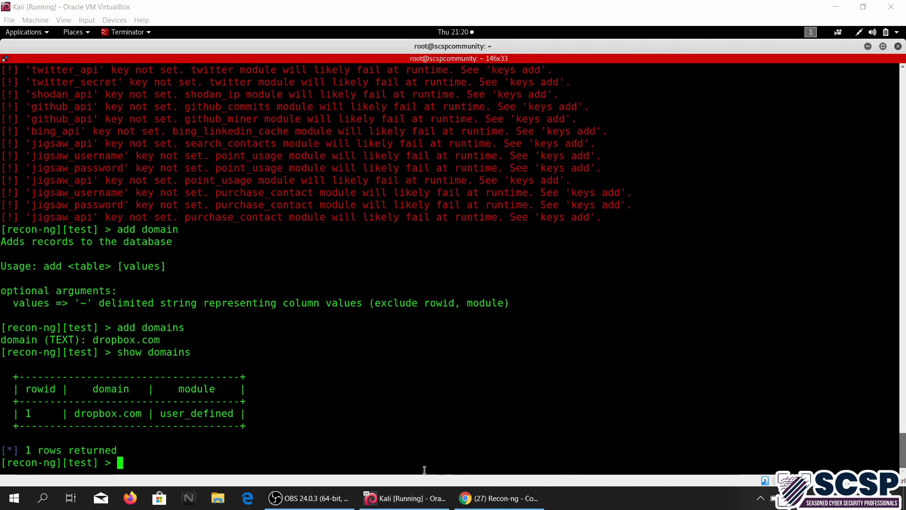
click(269, 452)
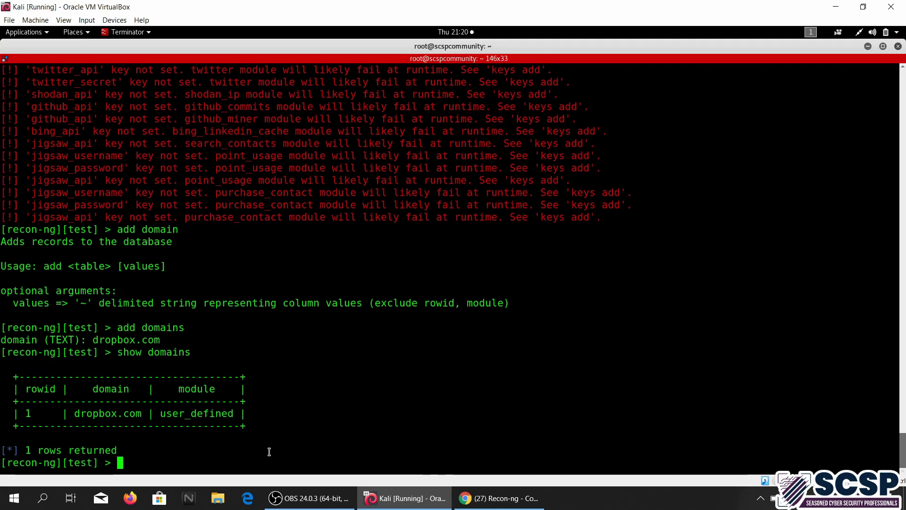
text(sho)
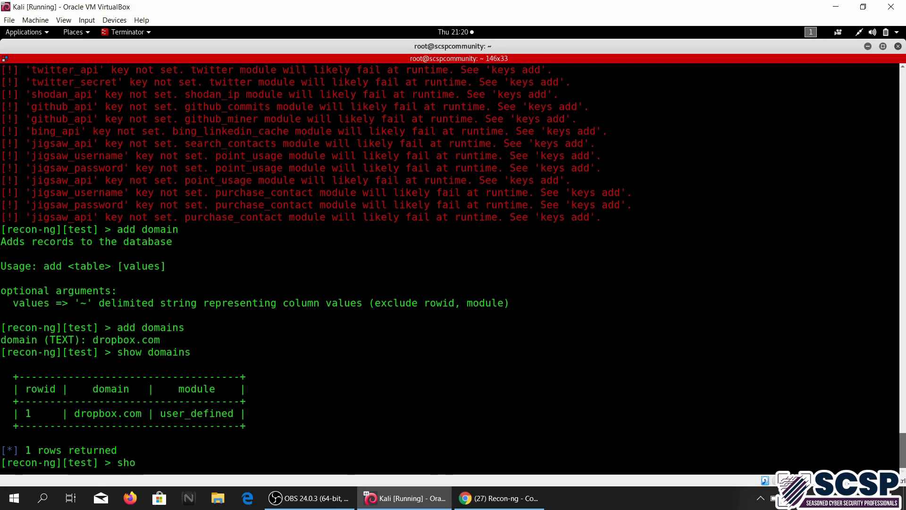
text(w)
key(BackSpace)
key(BackSpace)
key(BackSpace)
key(BackSpace)
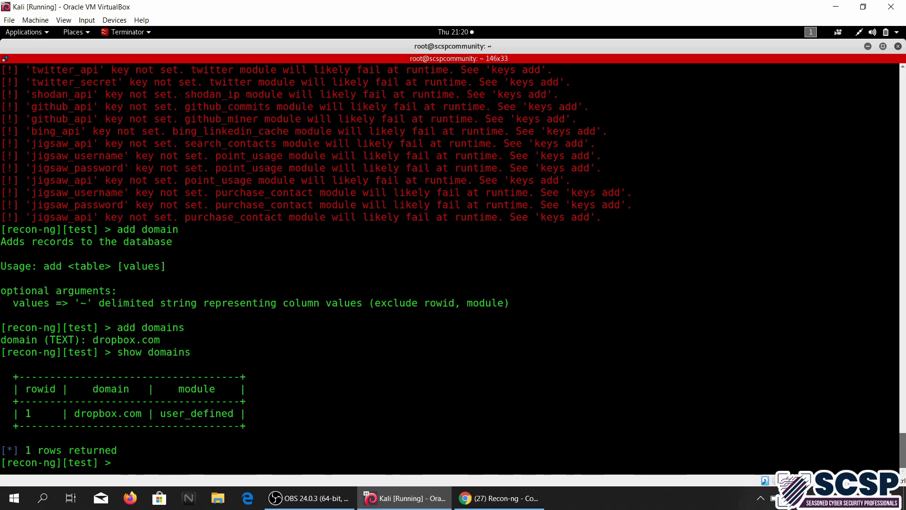
text(search)
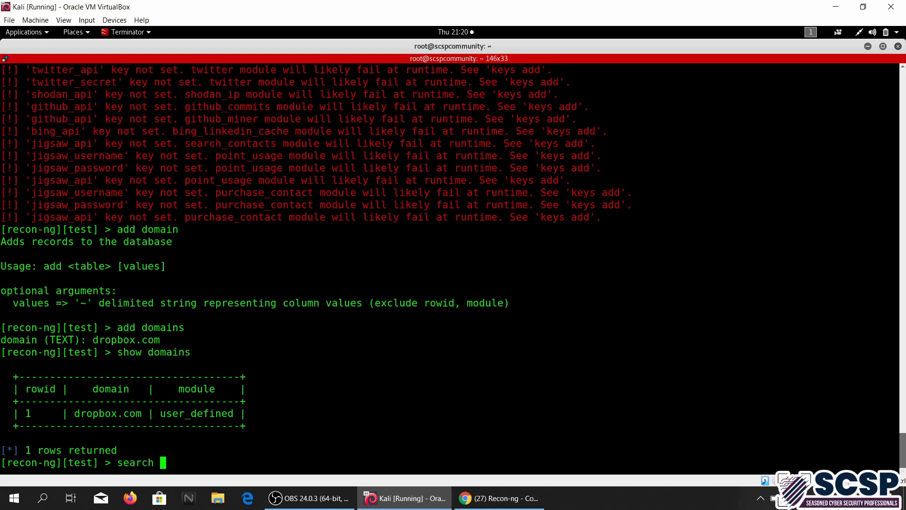
text(whois)
key(Return)
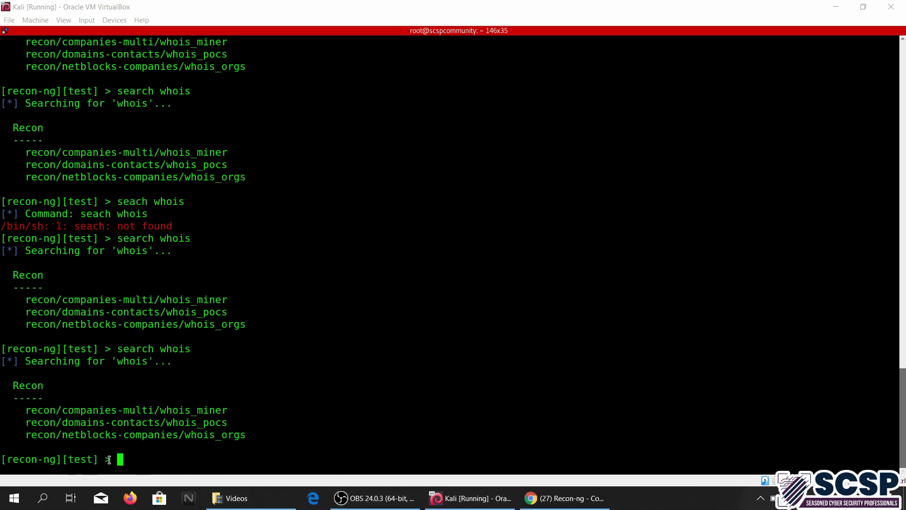
Step: Load the module with 'use whois_pocs' and display its info with 'show info'
click(146, 456)
text(use )
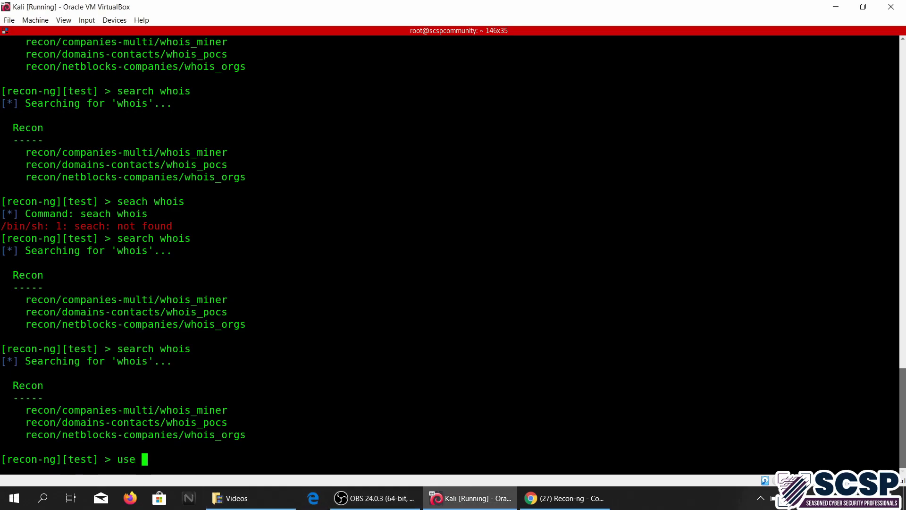
text(wh)
text(ois)
text(_pocs)
key(Return)
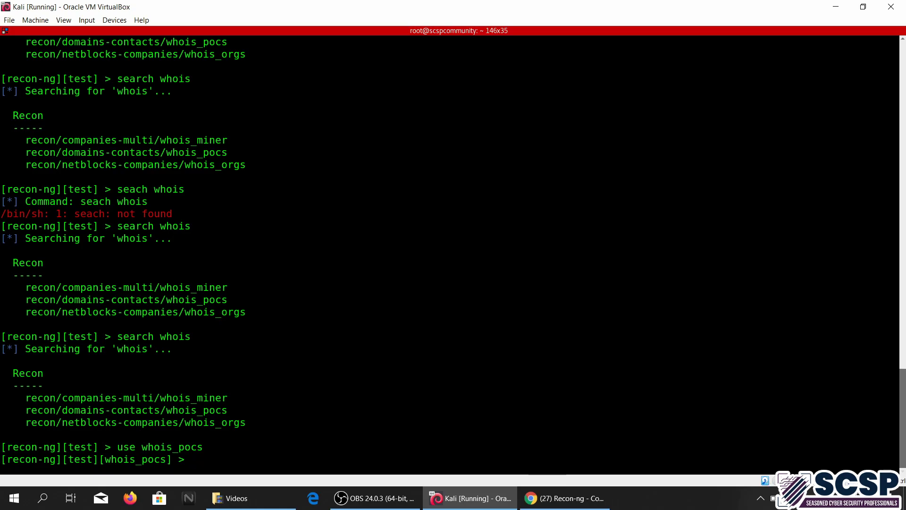
text(show info)
key(Return)
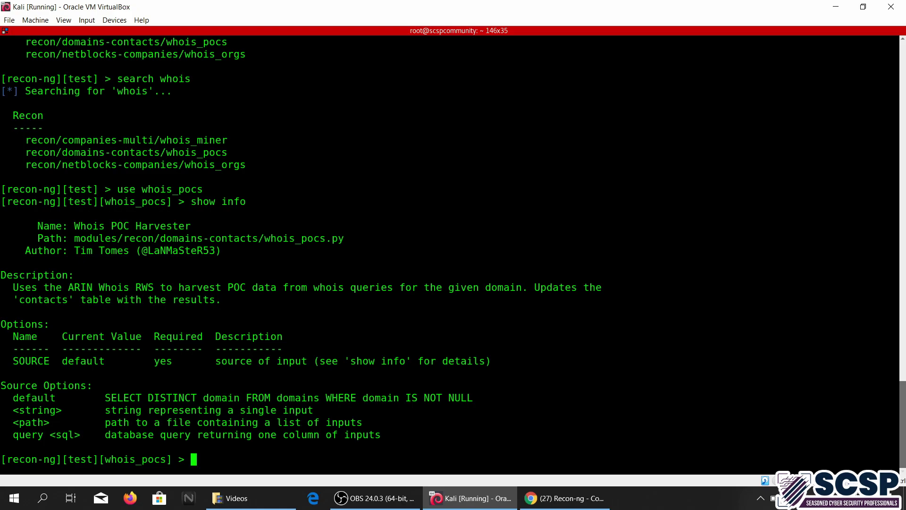
text(run)
Step: Run the whois_pocs module against dropbox.com, returning 11 whois contacts
key(Return)
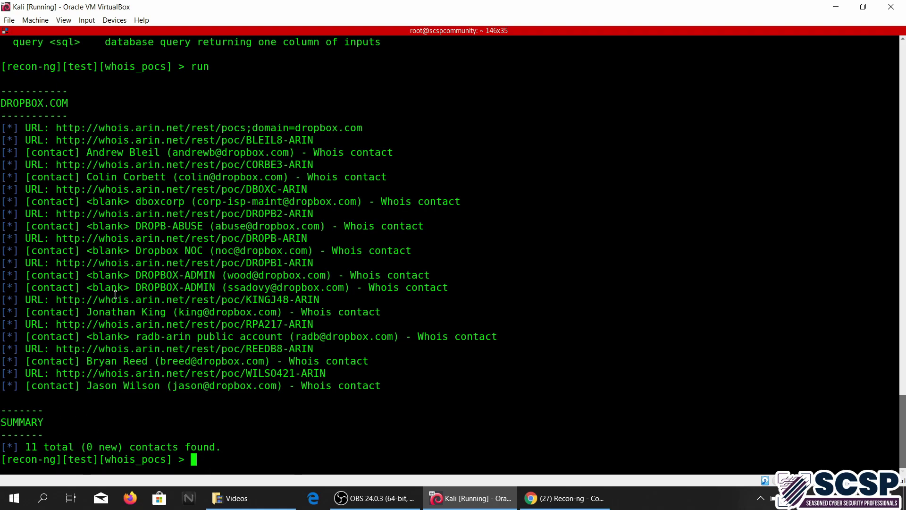
scroll(113, 301, up, 2)
scroll(112, 312, up, 8)
scroll(111, 322, down, 7)
scroll(109, 332, down, 3)
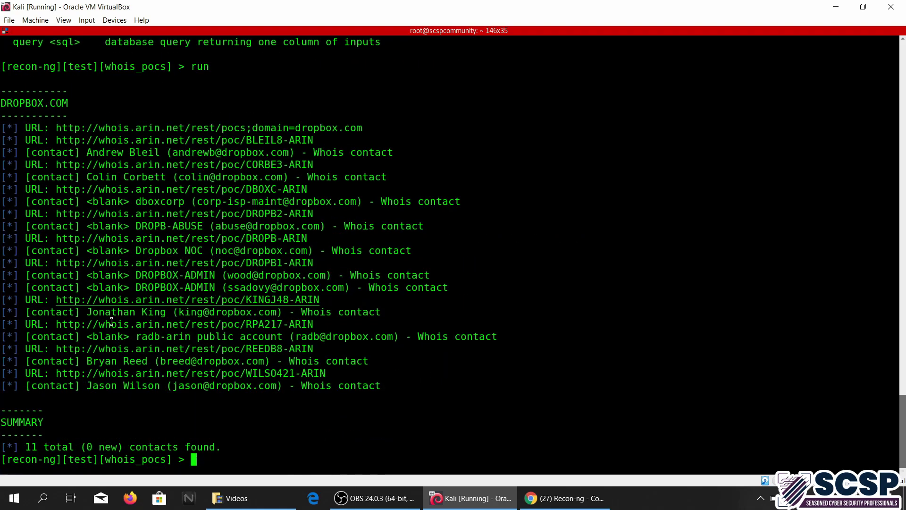
scroll(94, 403, up, 10)
scroll(94, 403, up, 3)
scroll(94, 403, down, 13)
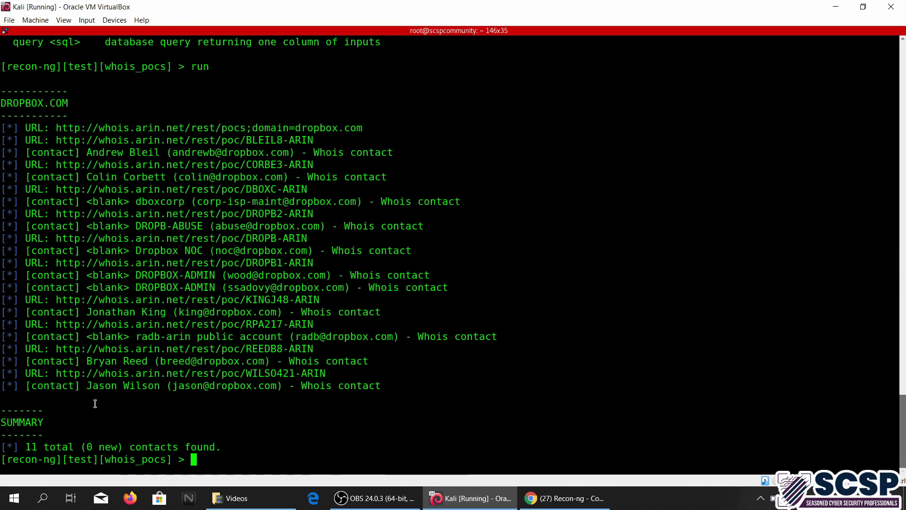
scroll(94, 403, up, 8)
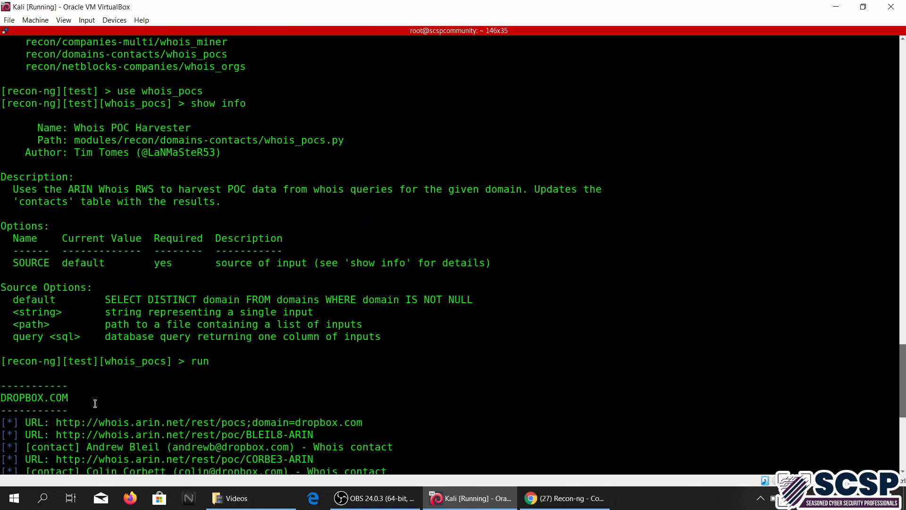
scroll(94, 403, up, 8)
scroll(94, 402, down, 7)
scroll(93, 403, down, 4)
scroll(94, 403, down, 4)
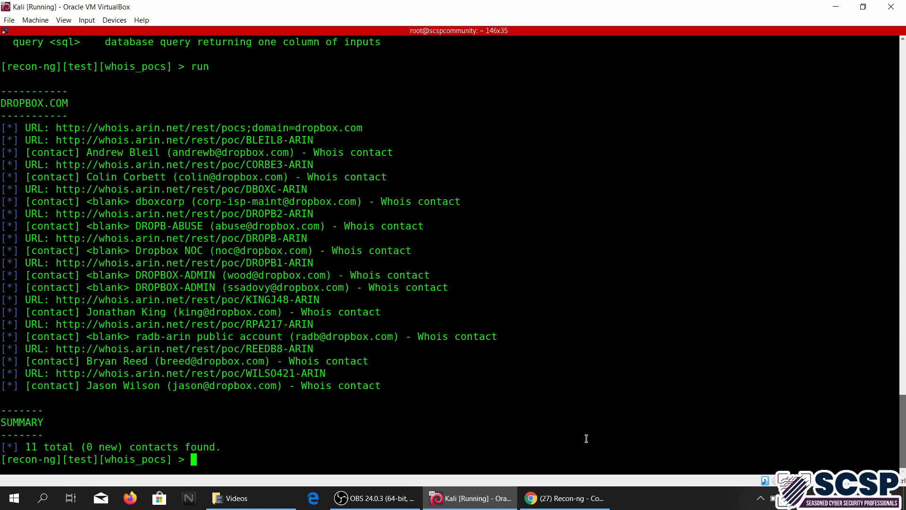
click(658, 508)
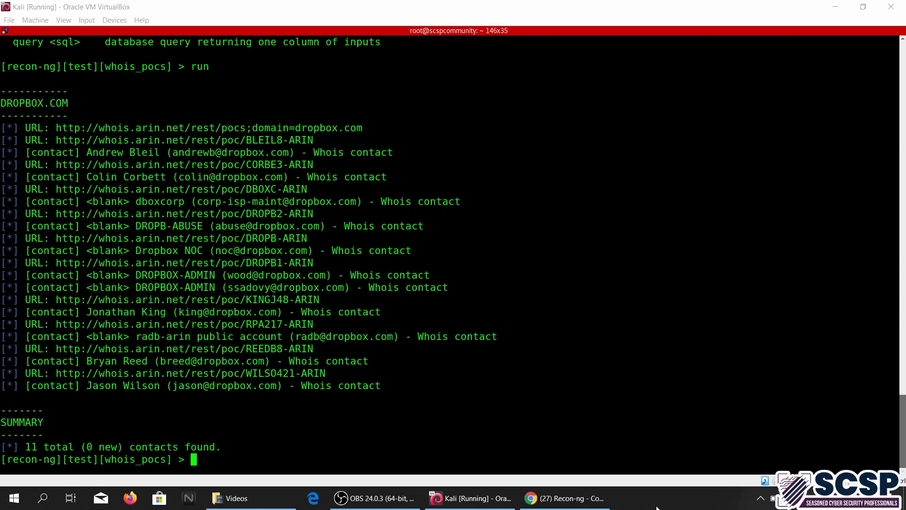